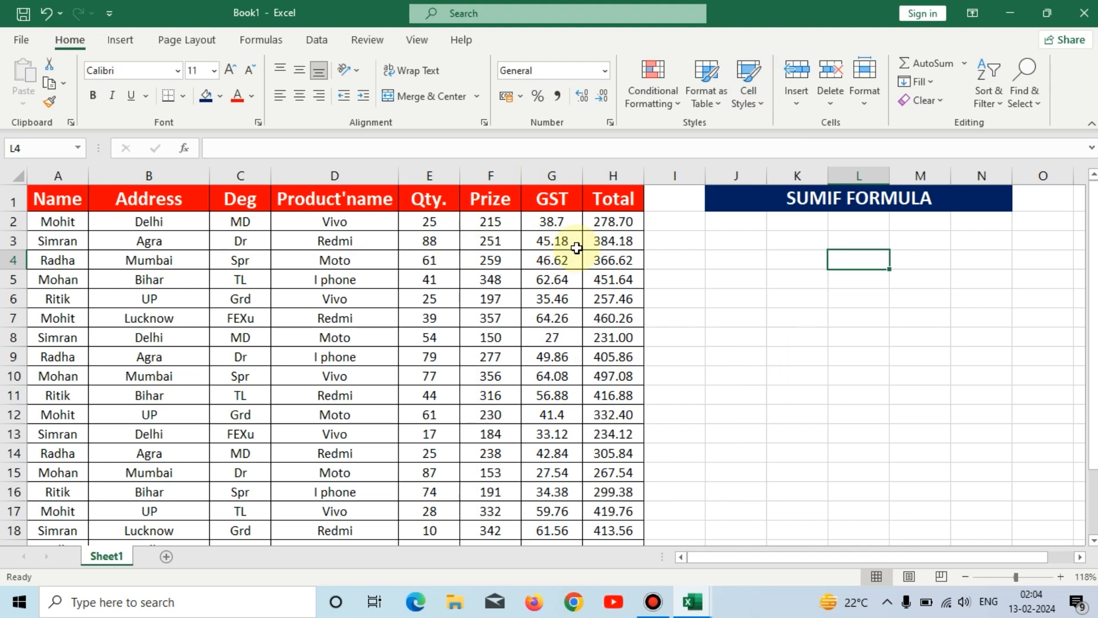
Change the blue merged heading in J1 to read SUMIFS FORMULA
double_click(840, 198)
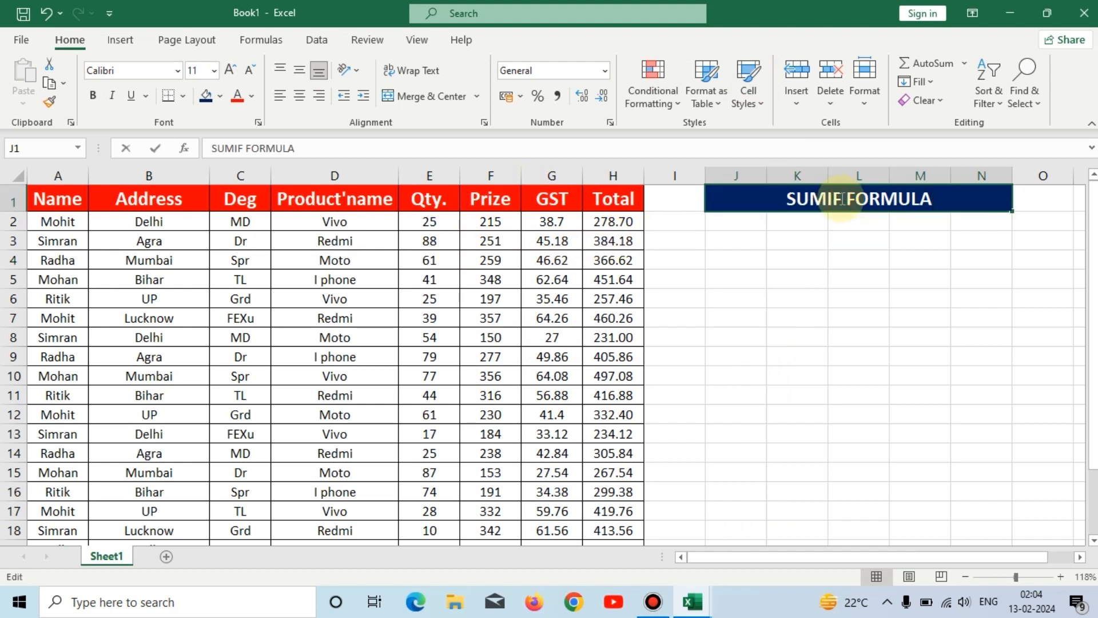
type("S")
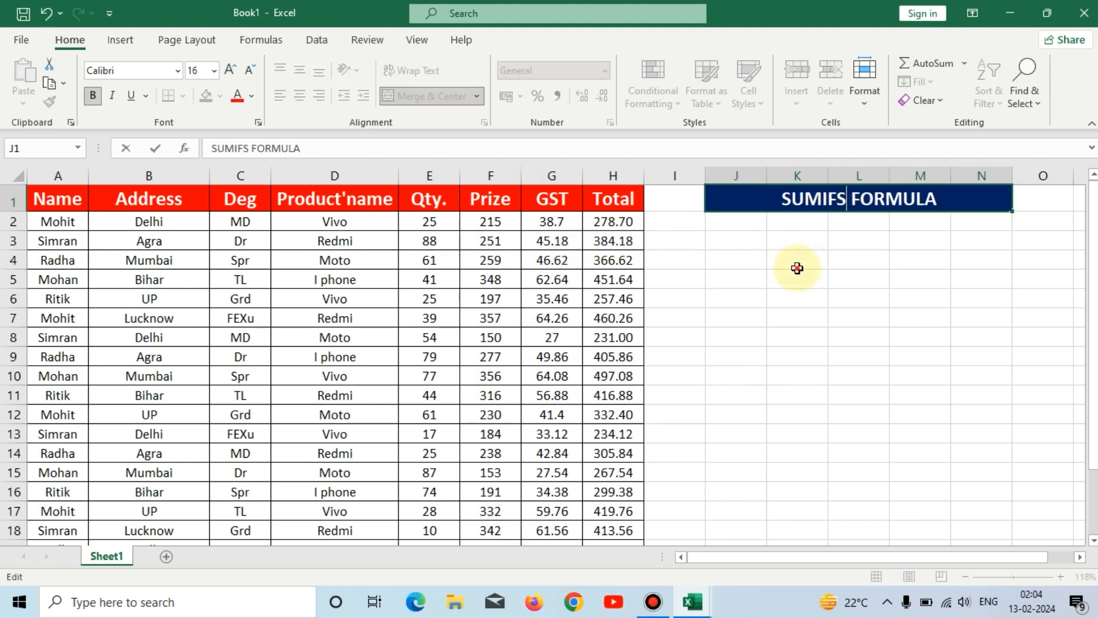
left_click(798, 266)
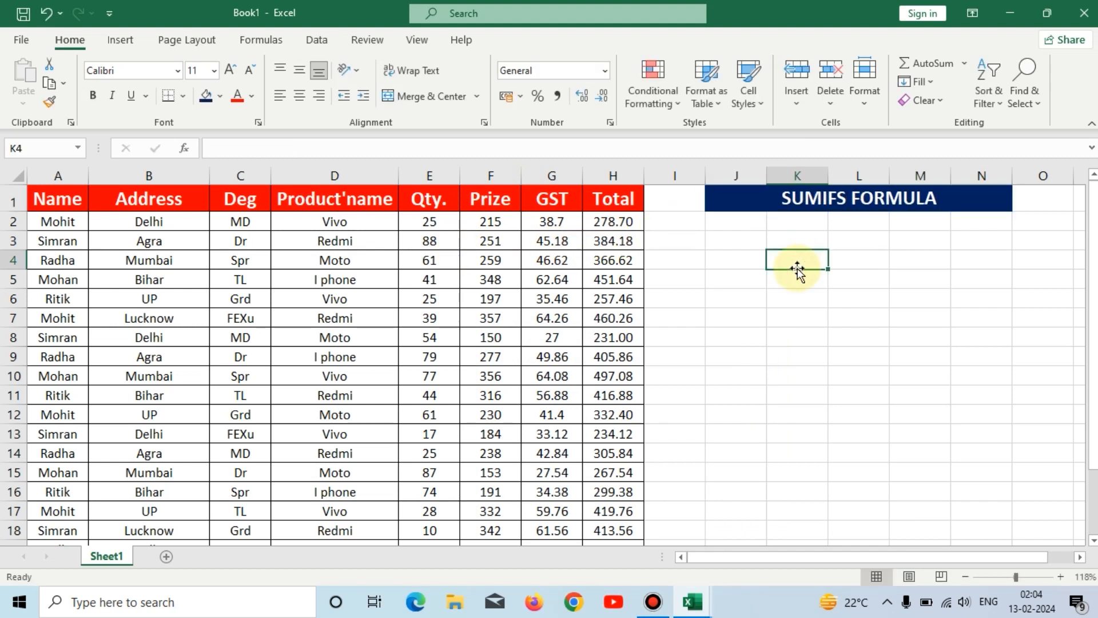
Start a SUMIFS formula in K3 using the Total column range H1:H22 as the sum range
left_click(780, 242)
type("=SUMIFS")
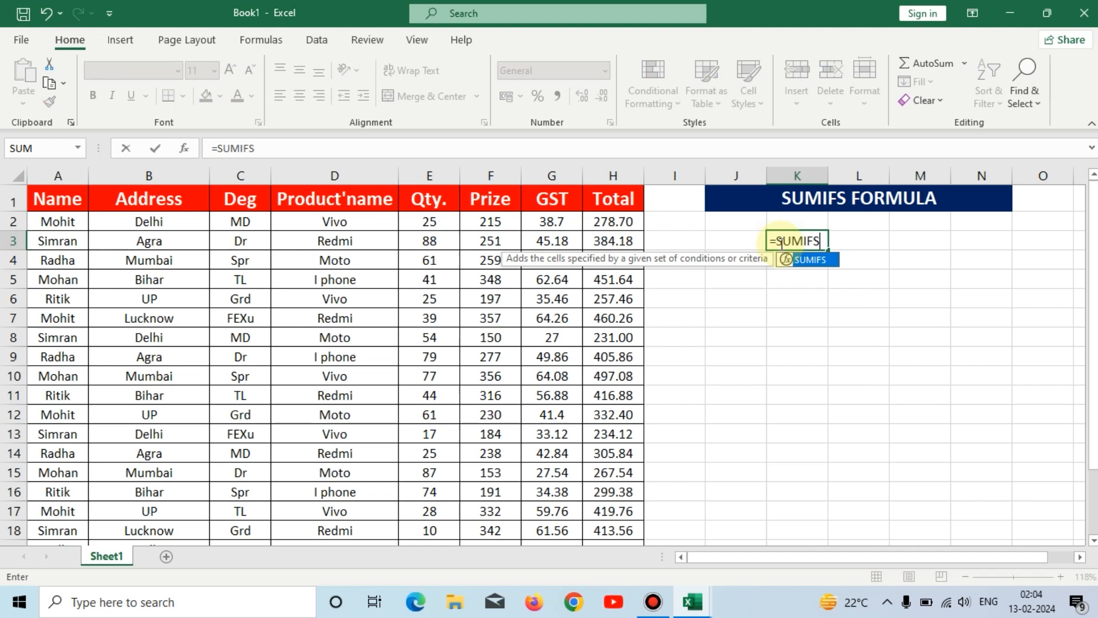
type("(")
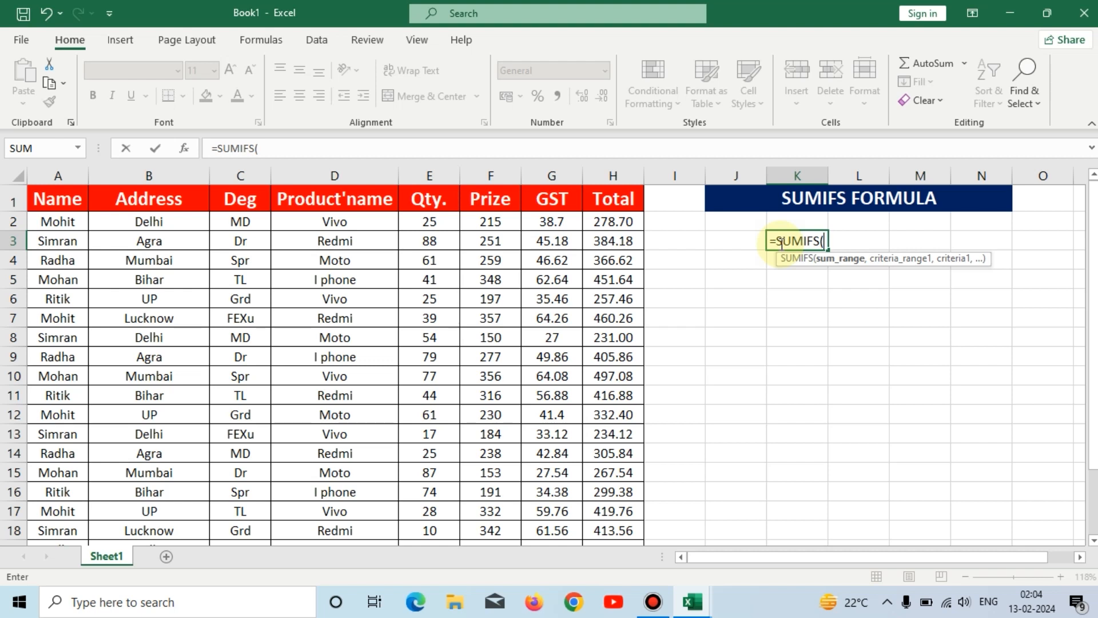
left_click(627, 197)
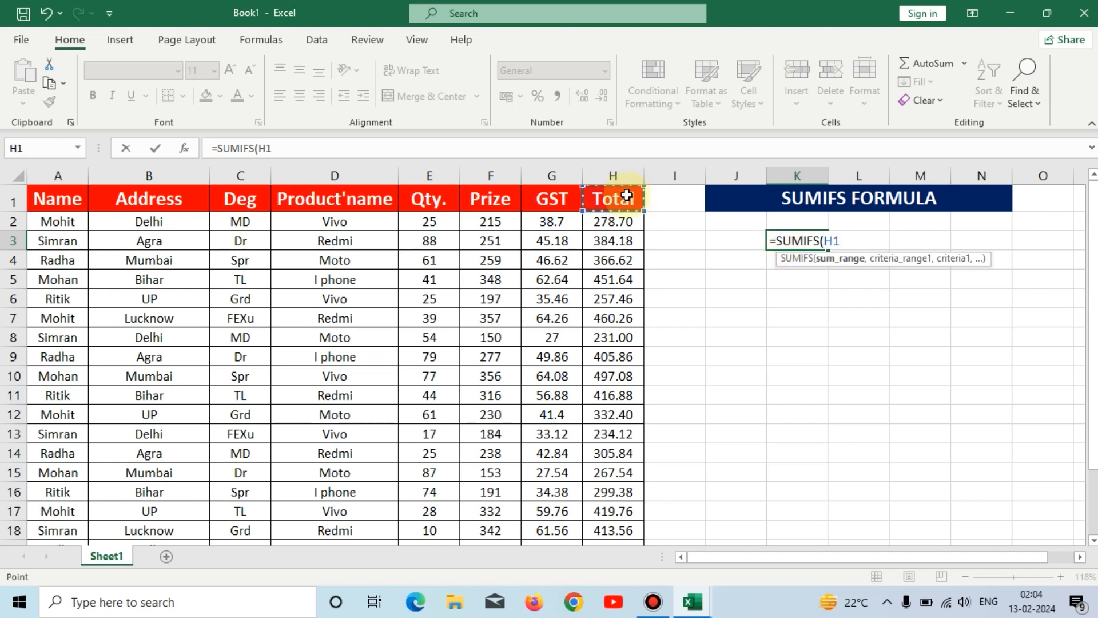
key("ctrl+shift+Down")
scroll(627, 195, "up", 2)
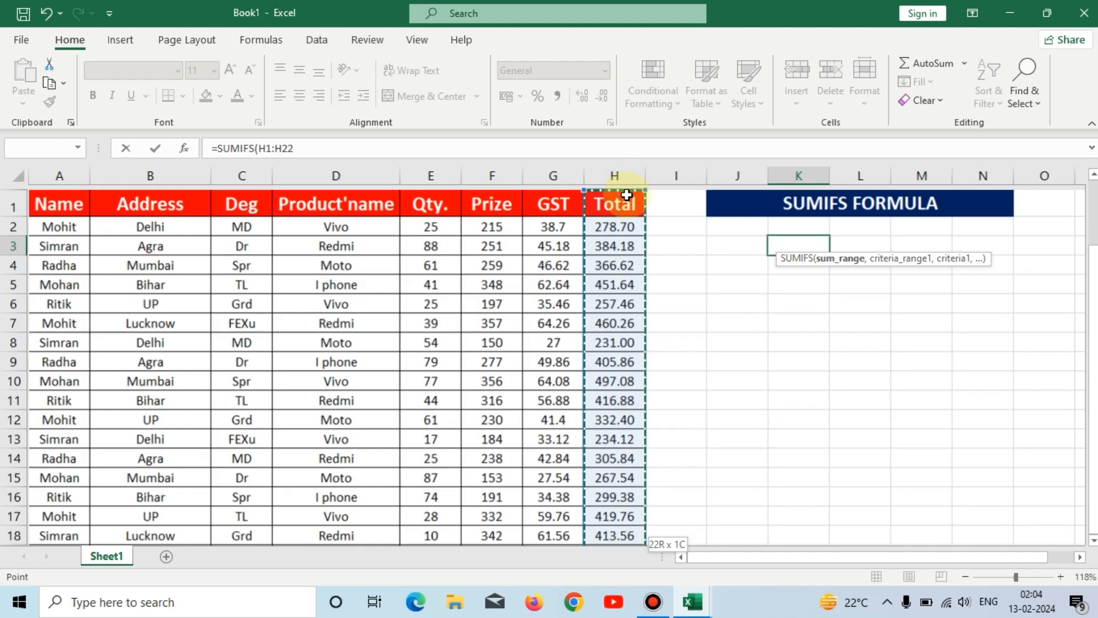
type(",")
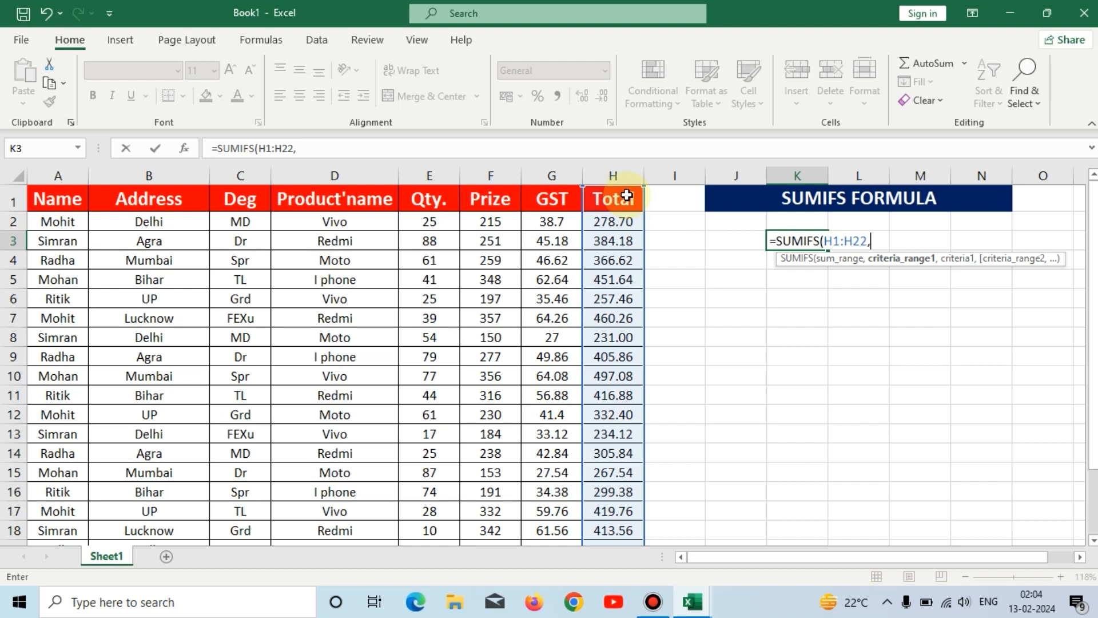
Add the Name column range A1:A22 as the first criteria range, with the name shown in A2 as its quoted criterion in capitals
left_click(48, 198)
key("ctrl+shift+Down")
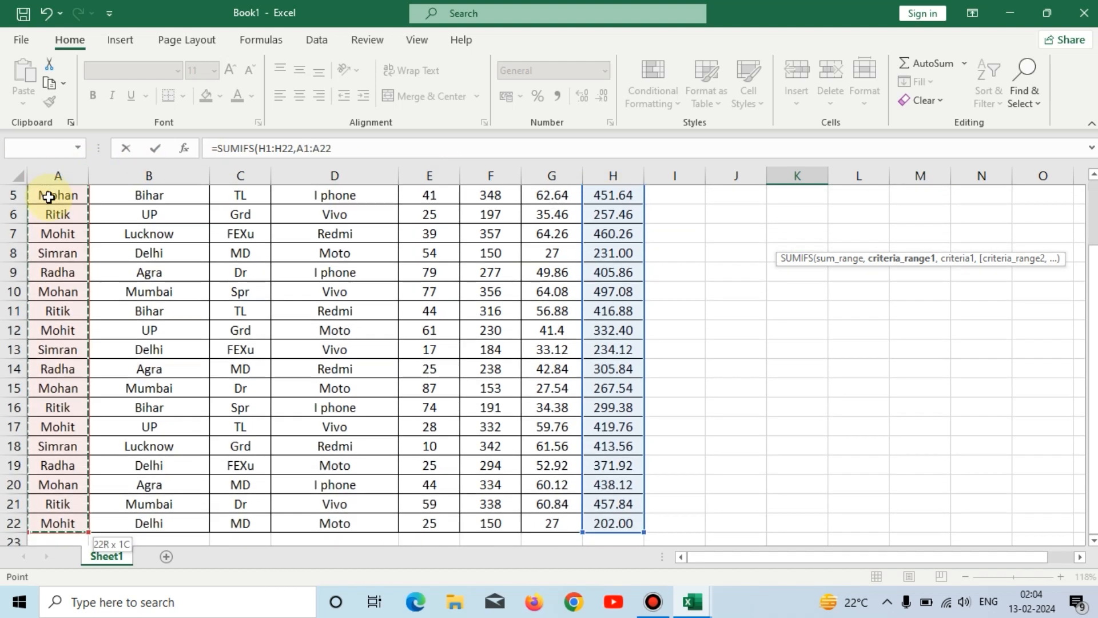
type(",")
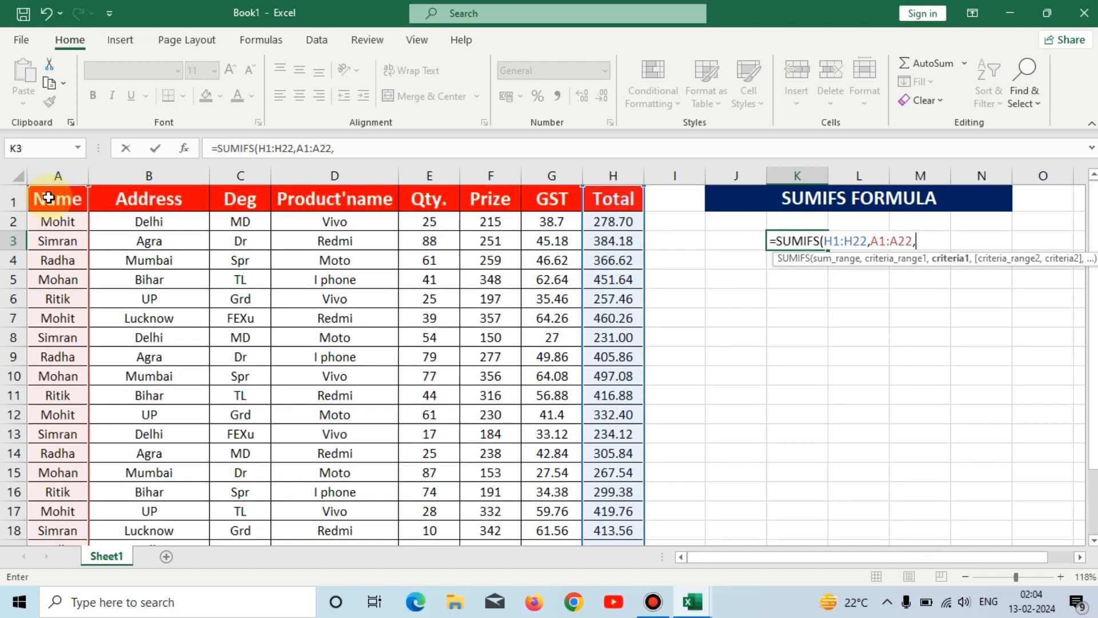
type("\"MOHI")
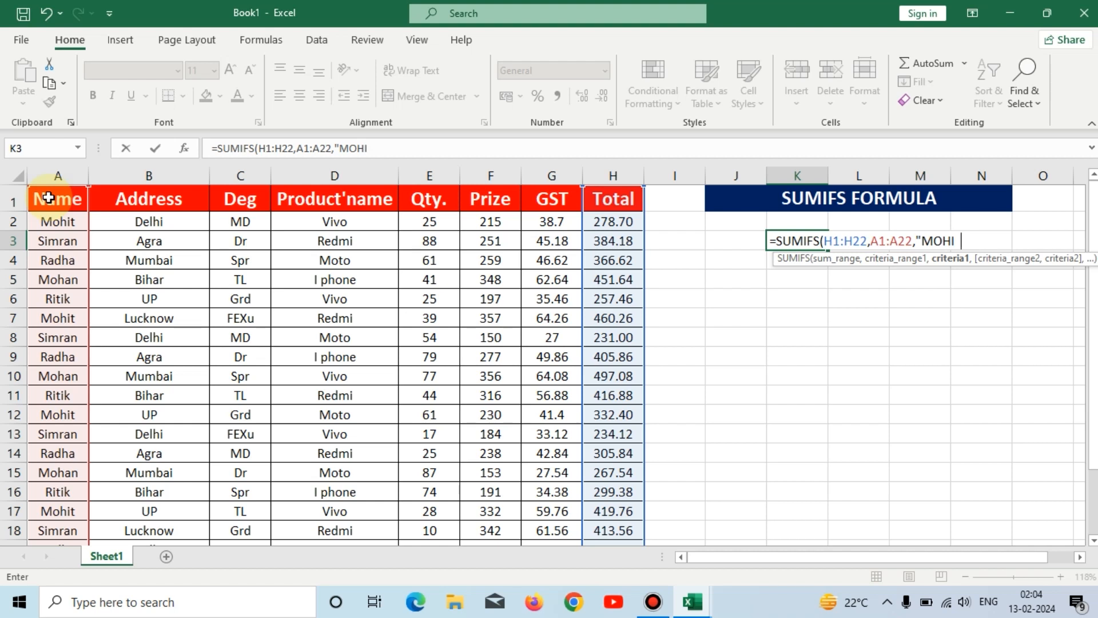
type("T\",")
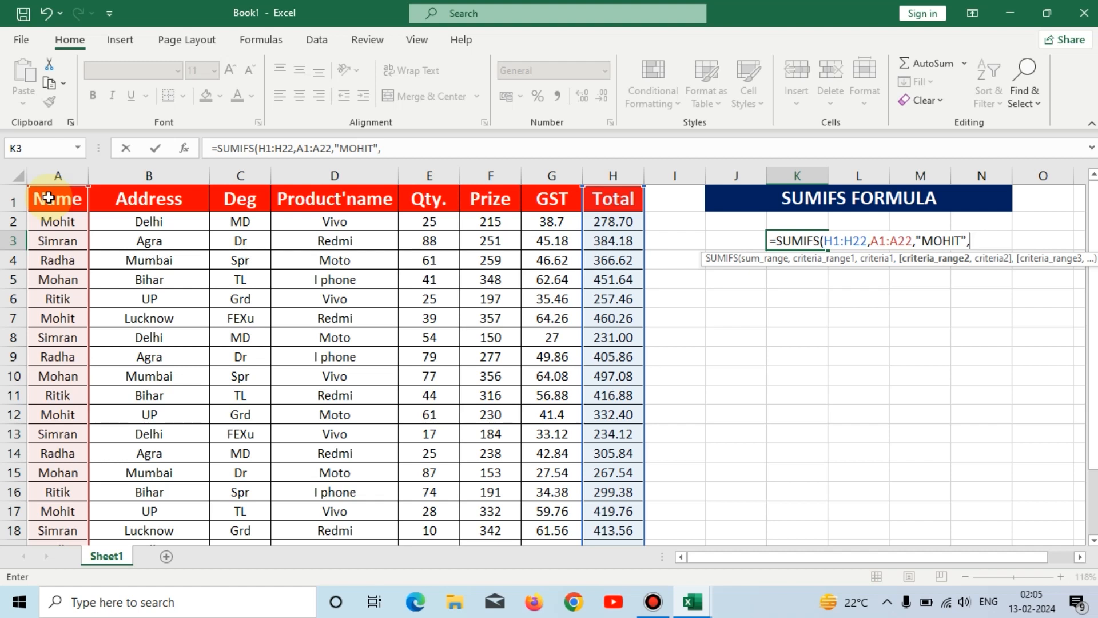
Add the Address range B1:B22 with the criterion "DELHI" and complete the SUMIFS formula in K3
left_click(113, 199)
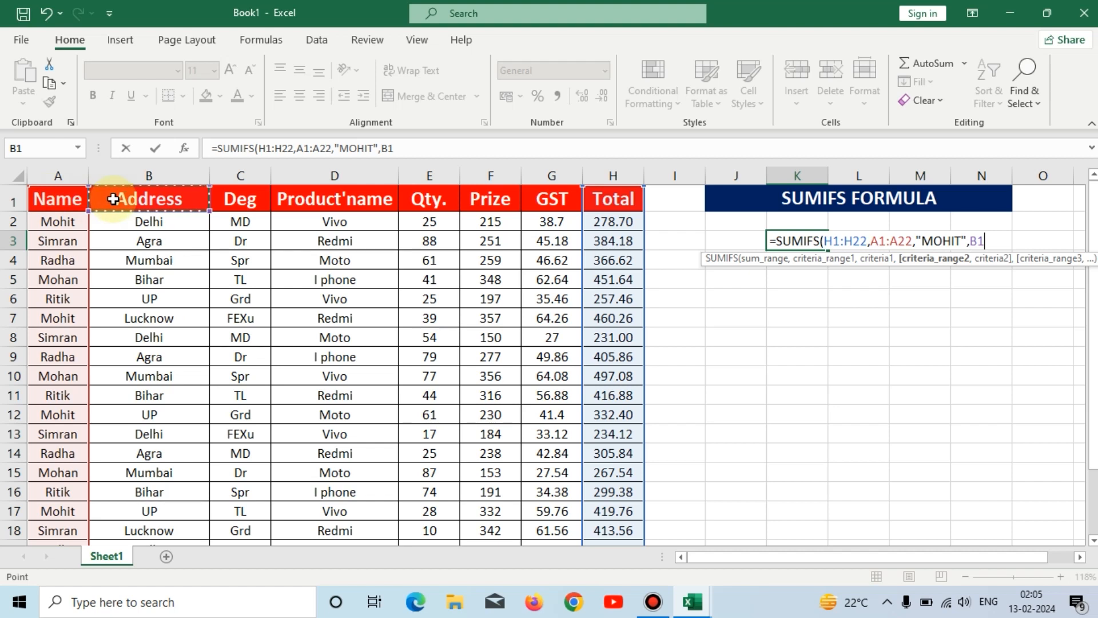
key("ctrl+shift+Down")
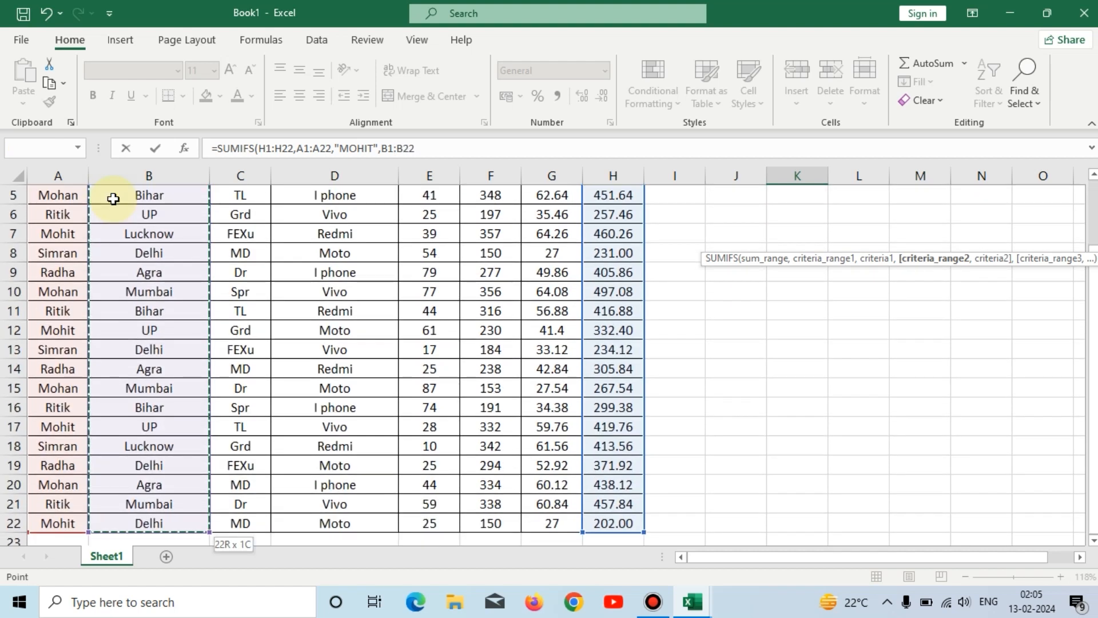
type(",")
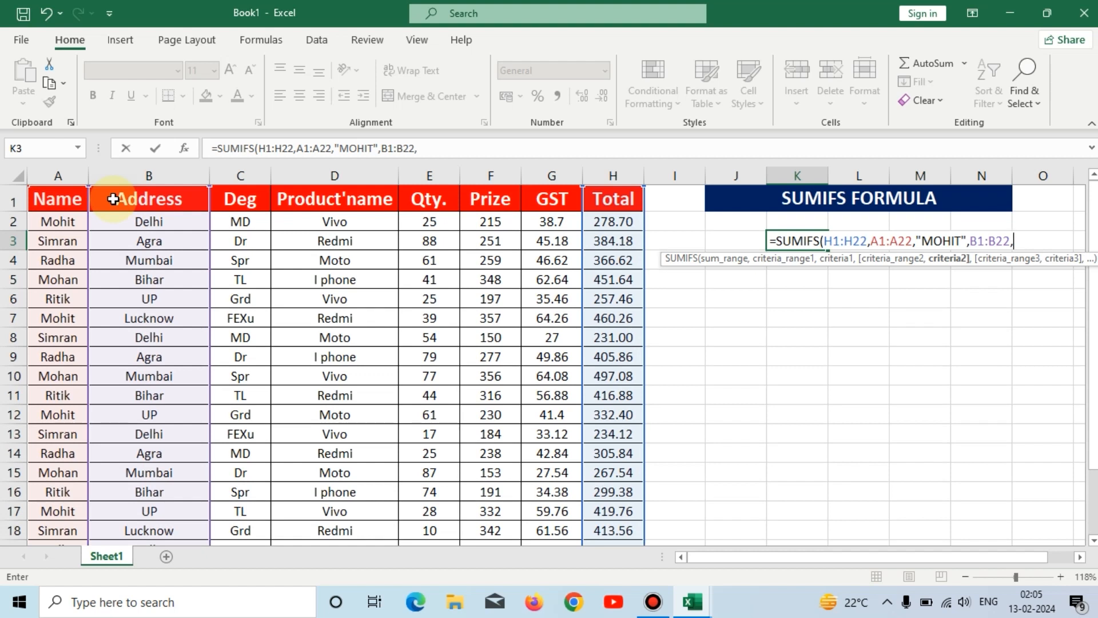
type("\"DELHI\"")
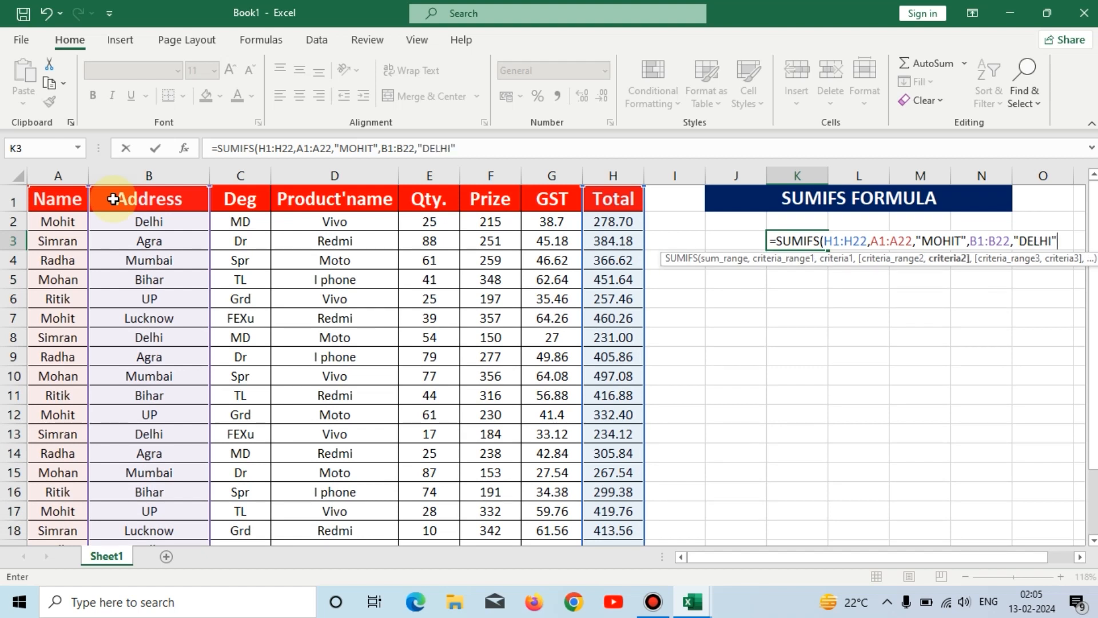
type(")")
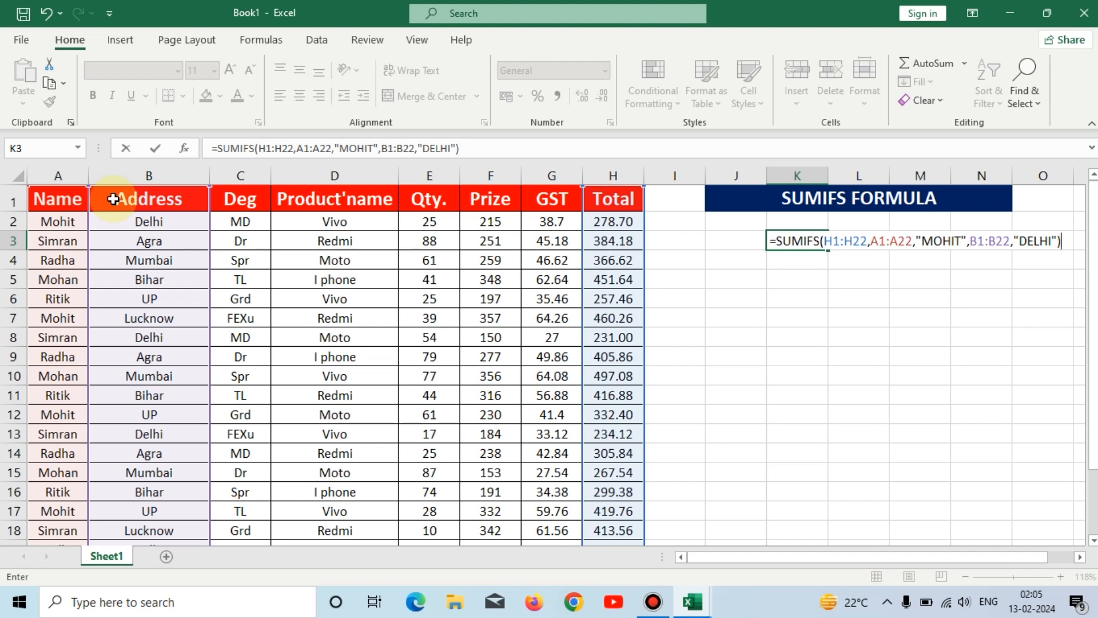
key("Return")
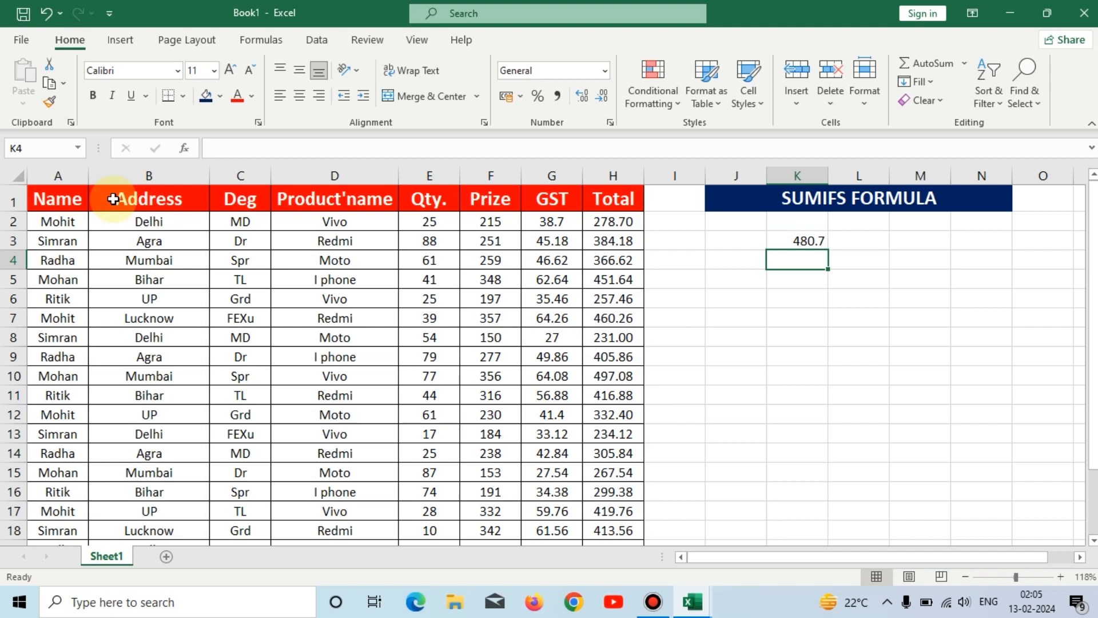
Check the K3 result against the Total values of the rows matching both the name and Delhi
left_click(813, 244)
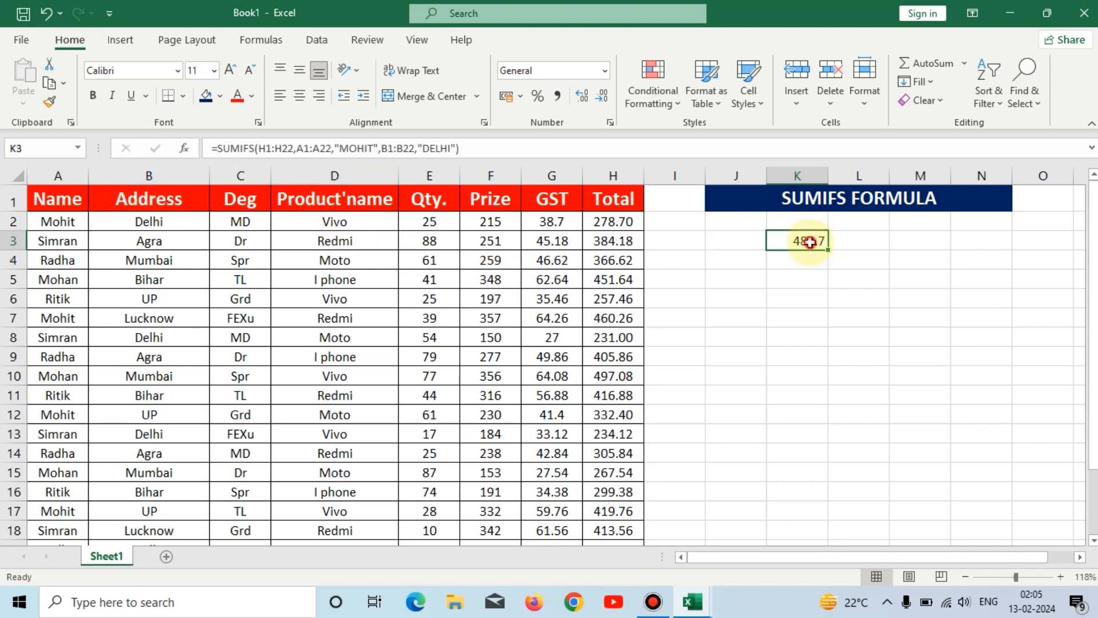
left_click(54, 227)
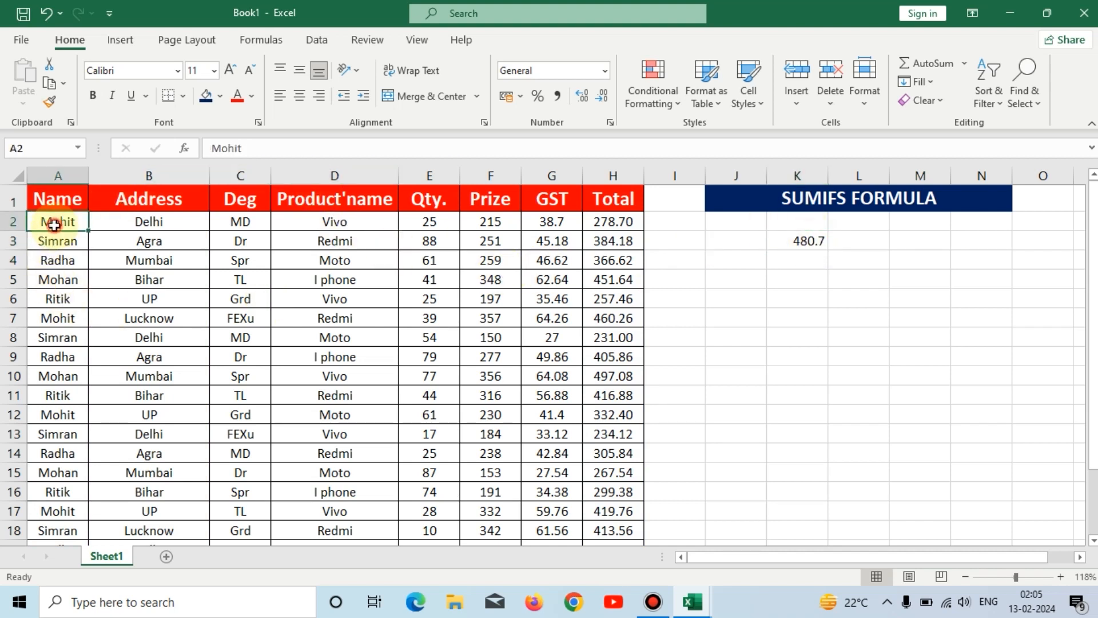
left_click(618, 224)
scroll(64, 493, "down", 1)
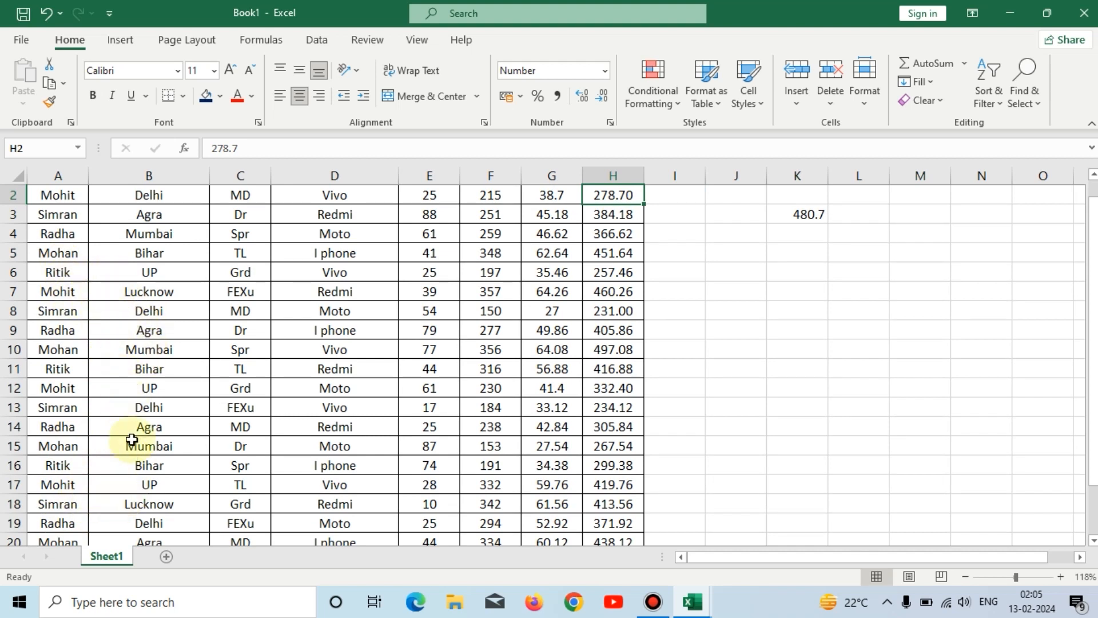
scroll(135, 273, "up", 1)
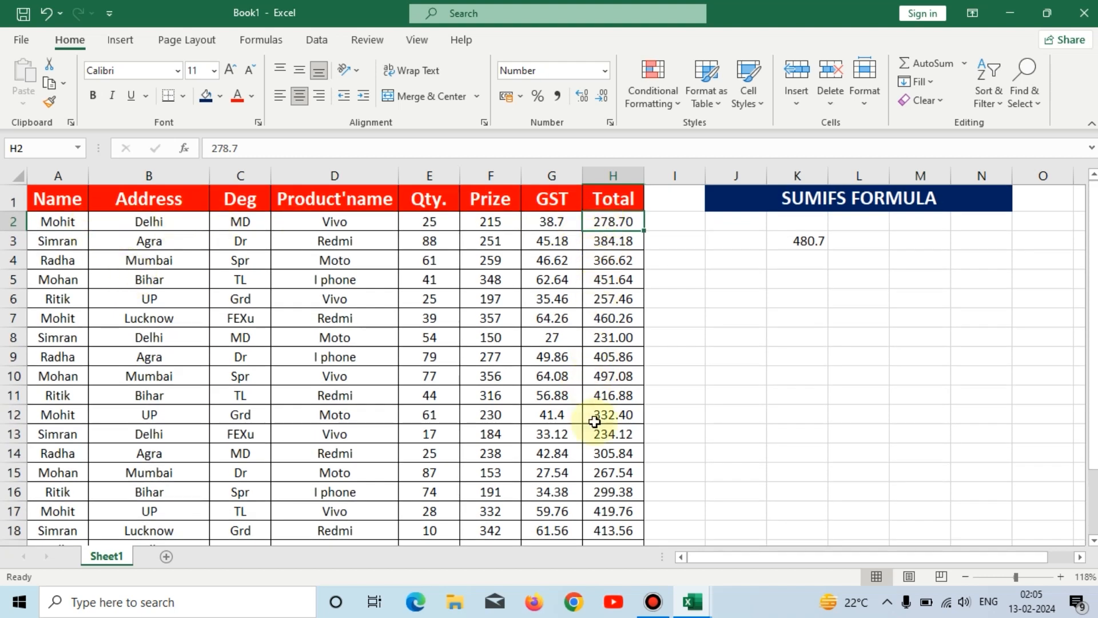
scroll(612, 449, "down", 2)
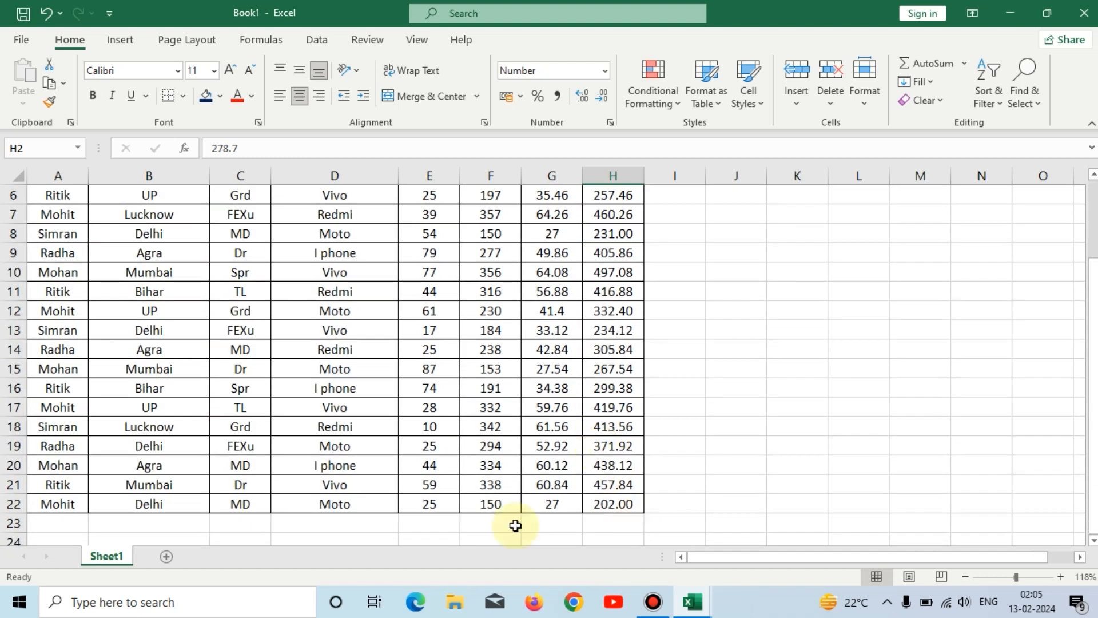
scroll(627, 493, "up", 2)
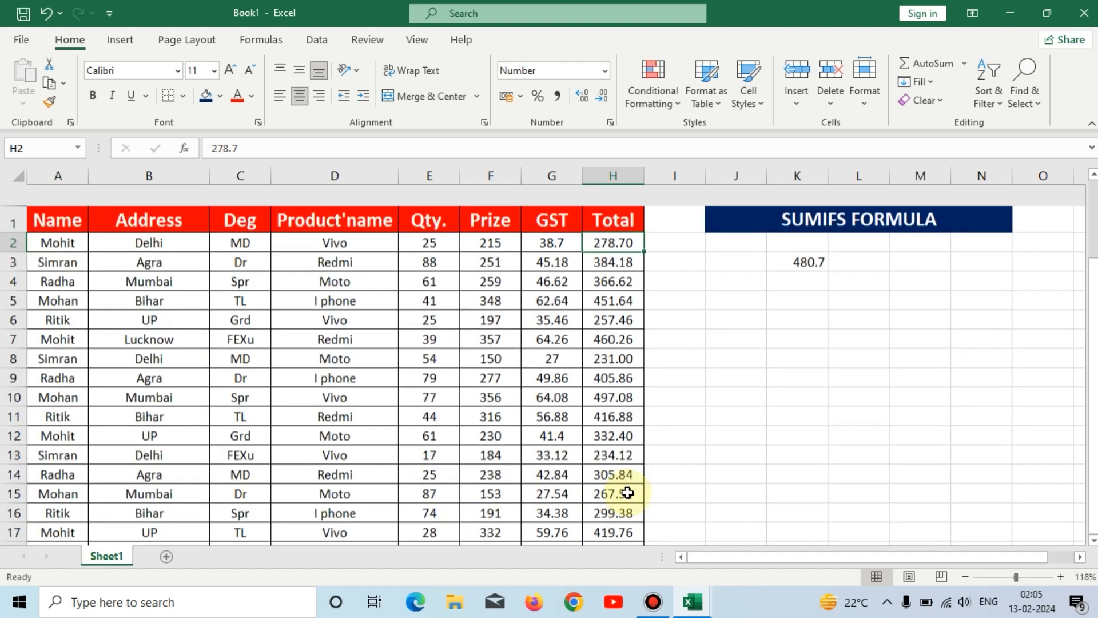
left_click(808, 243)
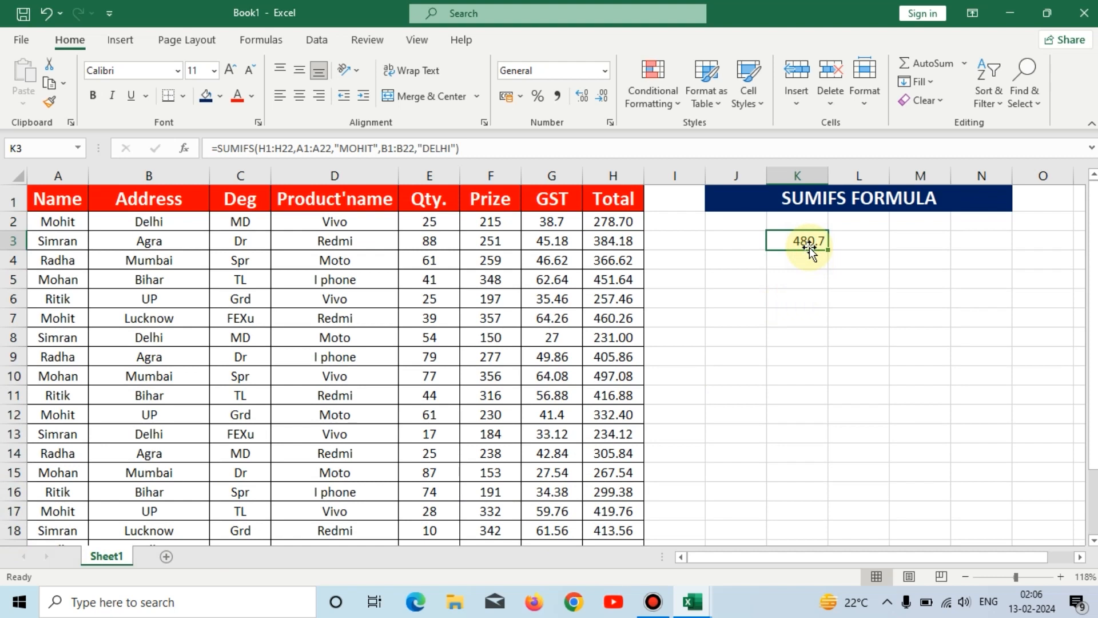
Enter the criteria as cell values: the name from A2 in capitals in J5 and DELHI in K5
left_click(749, 276)
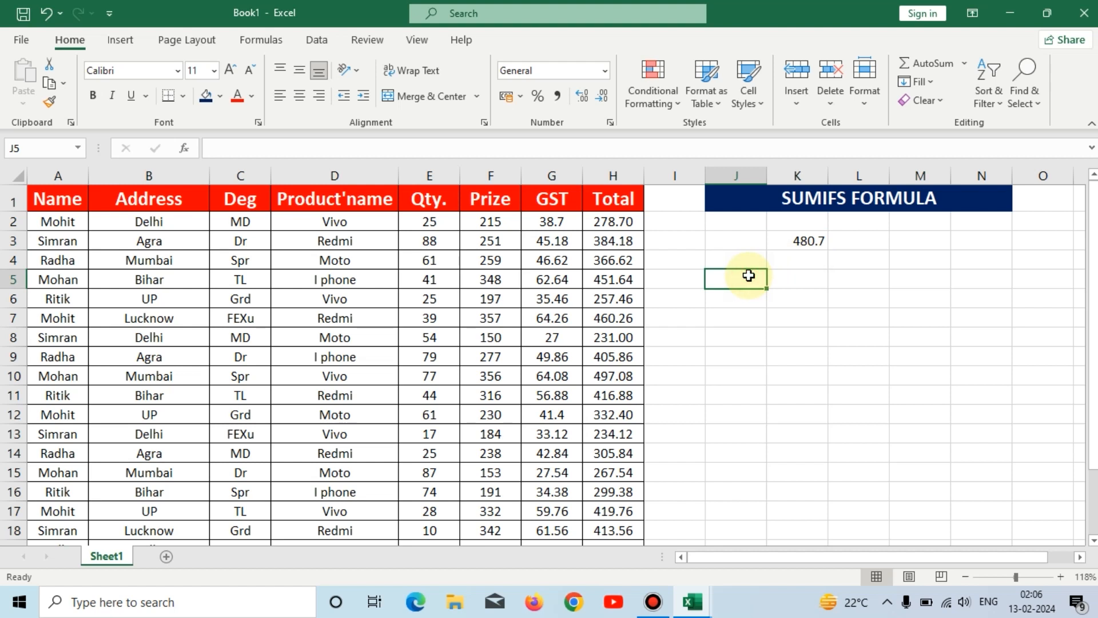
type("MOHIT")
key("Tab")
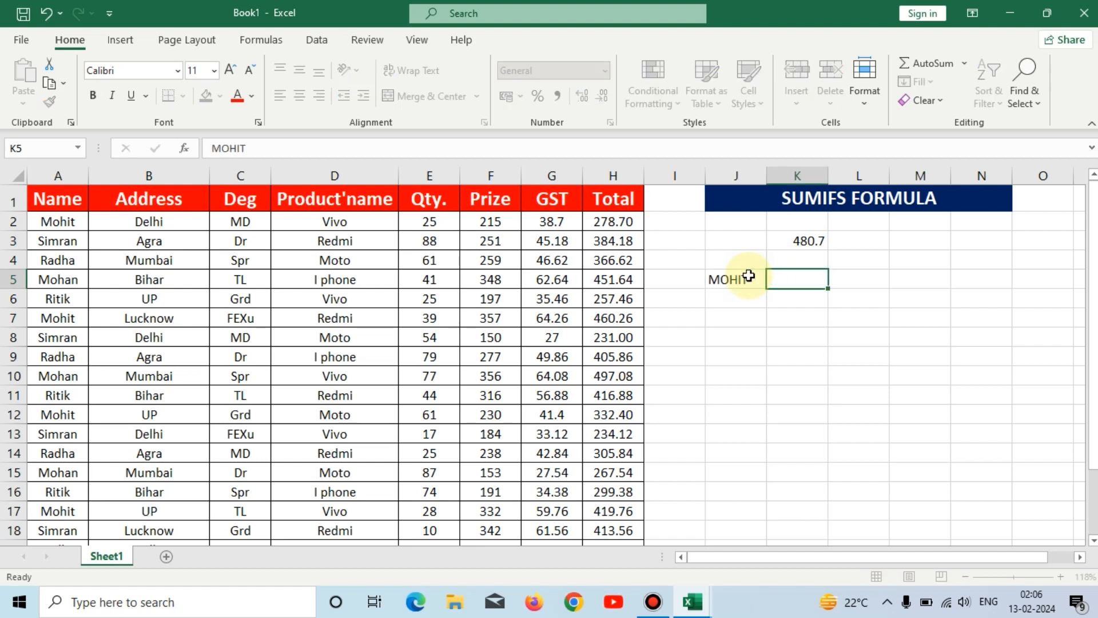
type("DLHI")
key("BackSpace")
key("BackSpace")
key("BackSpace")
type("ELH")
key("Tab")
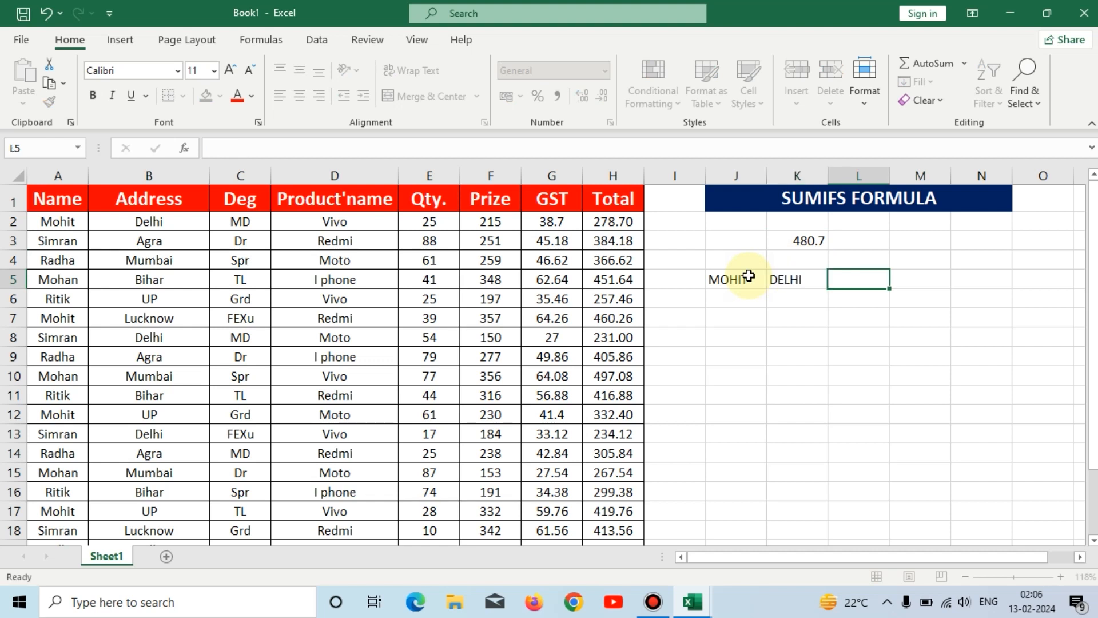
Start a SUMIFS formula in L5 with the Total column range H1:H22 as the sum range
type("=S")
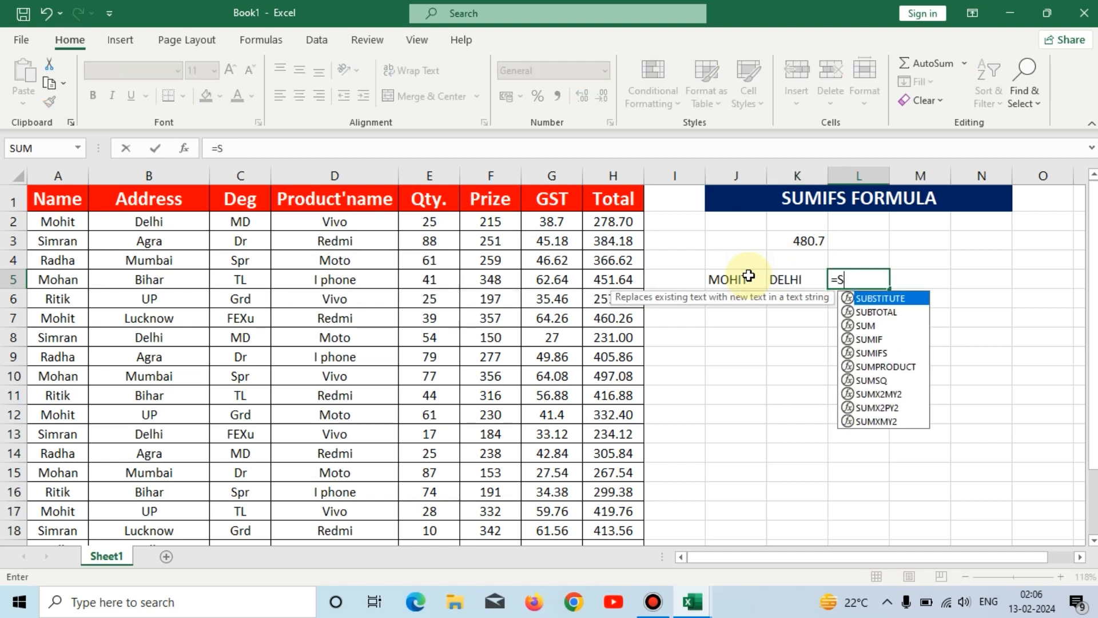
type("UMIFS(")
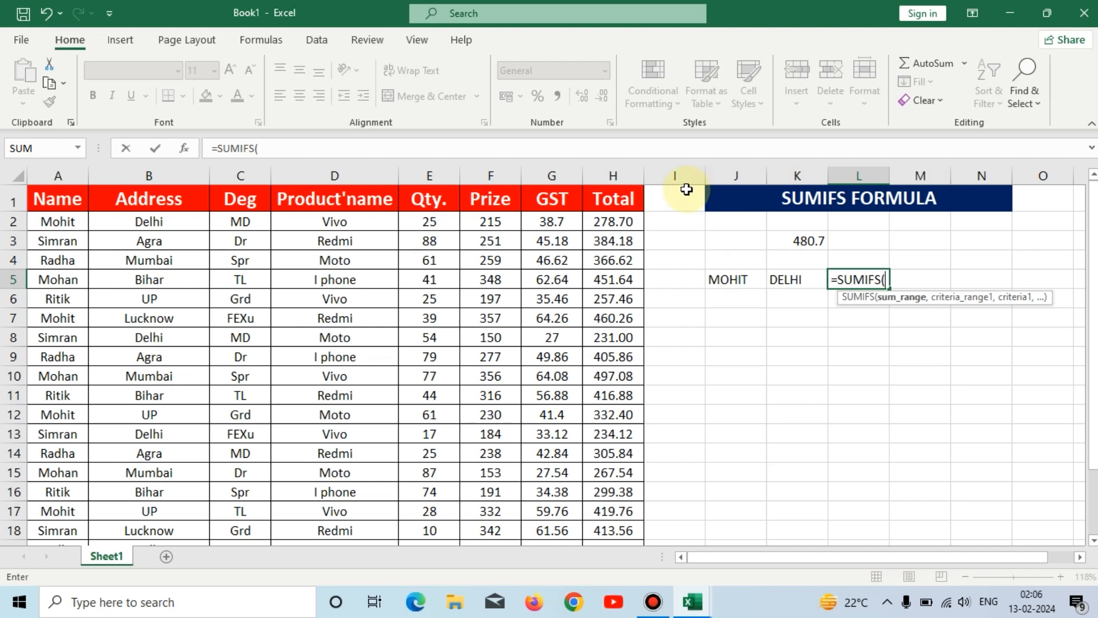
left_click(622, 196)
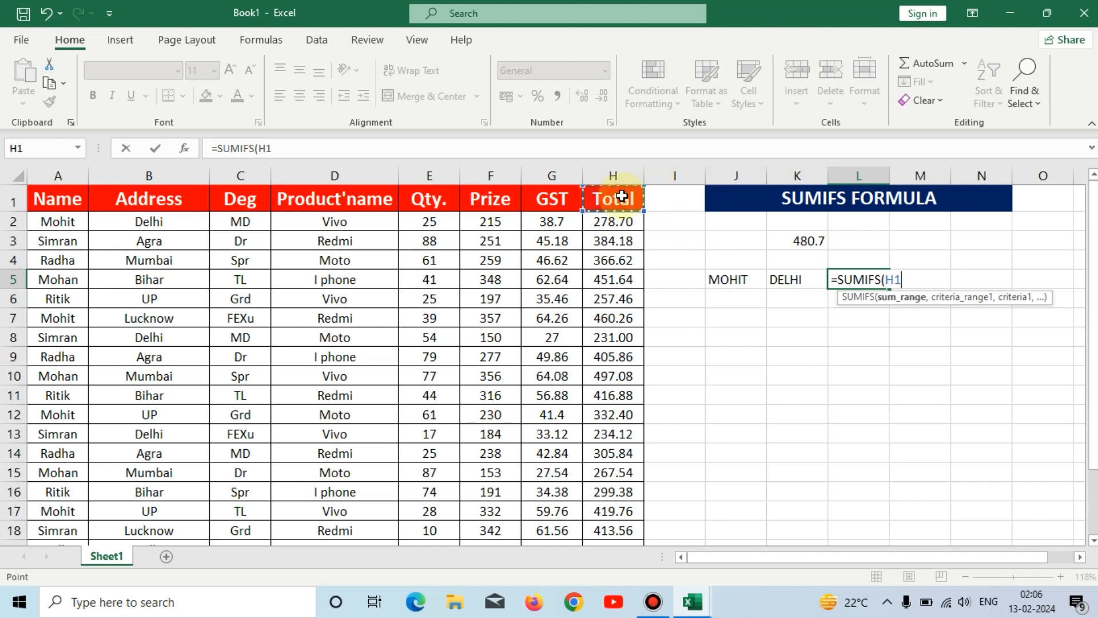
key("ctrl+shift+Down")
type(",")
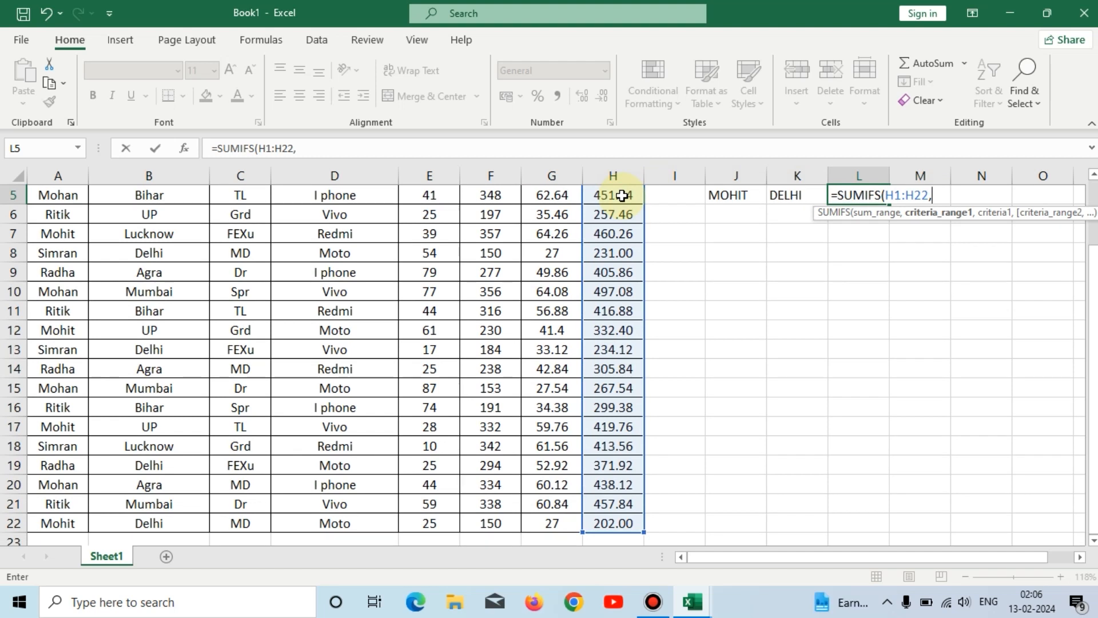
Add the Name range A1:A22 to the L5 formula as the first criteria range, with cell J5 as its criterion
scroll(623, 195, "up", 2)
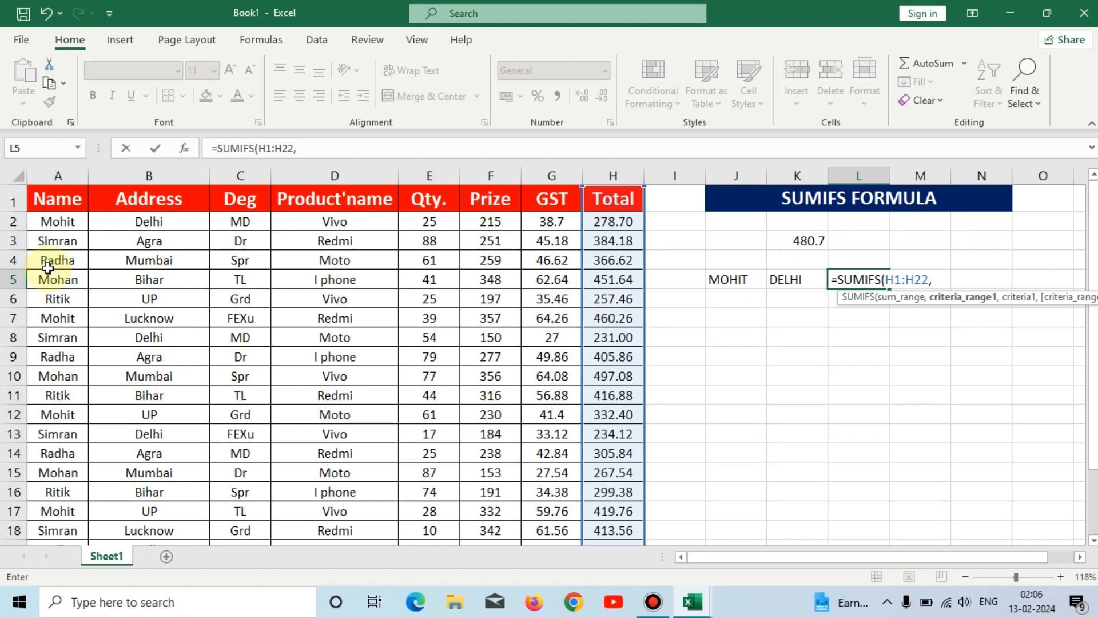
left_click(39, 199)
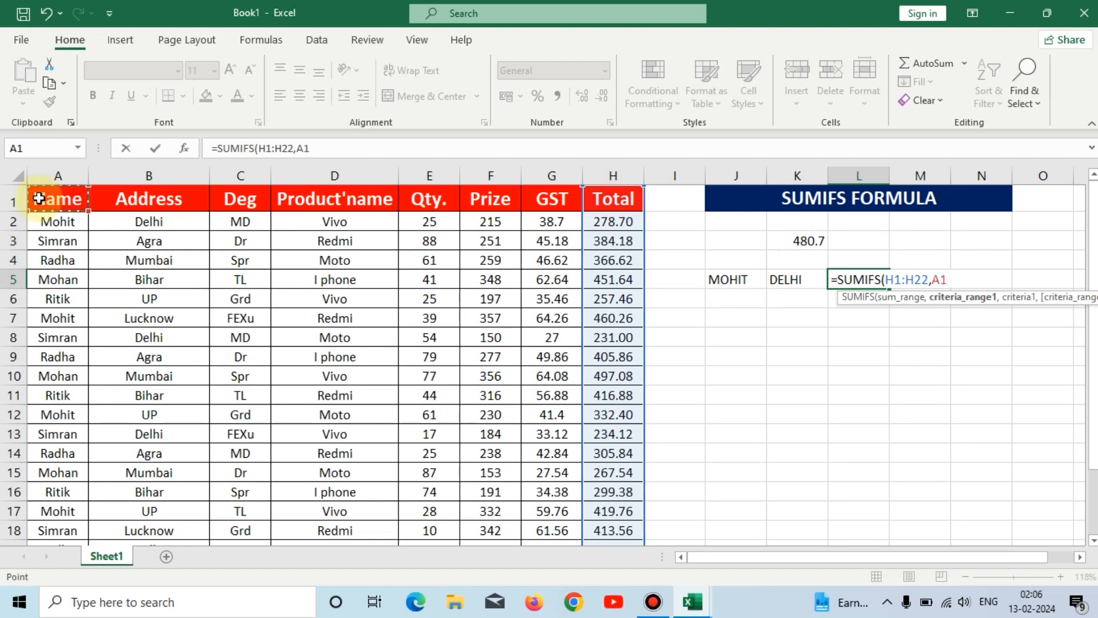
key("ctrl+shift+Down")
type(",")
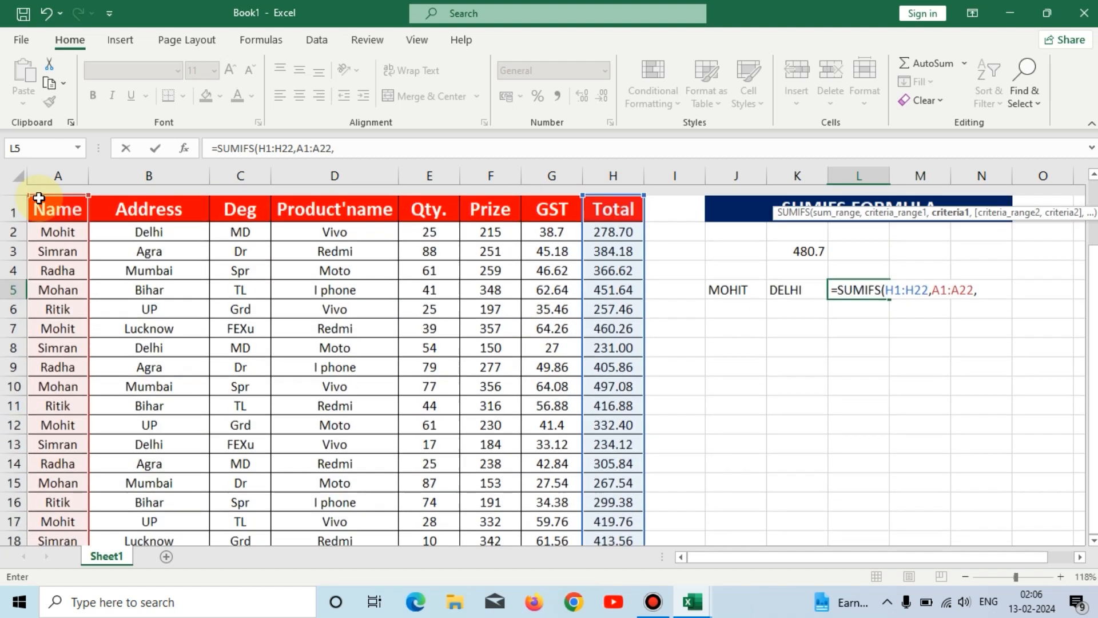
left_click(728, 282)
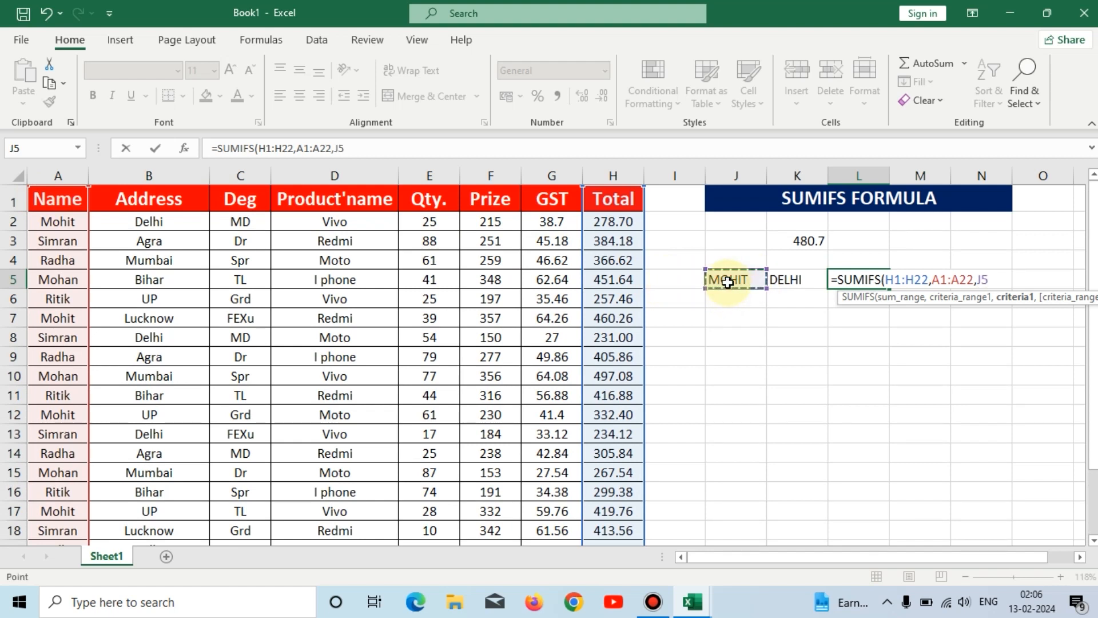
type(",")
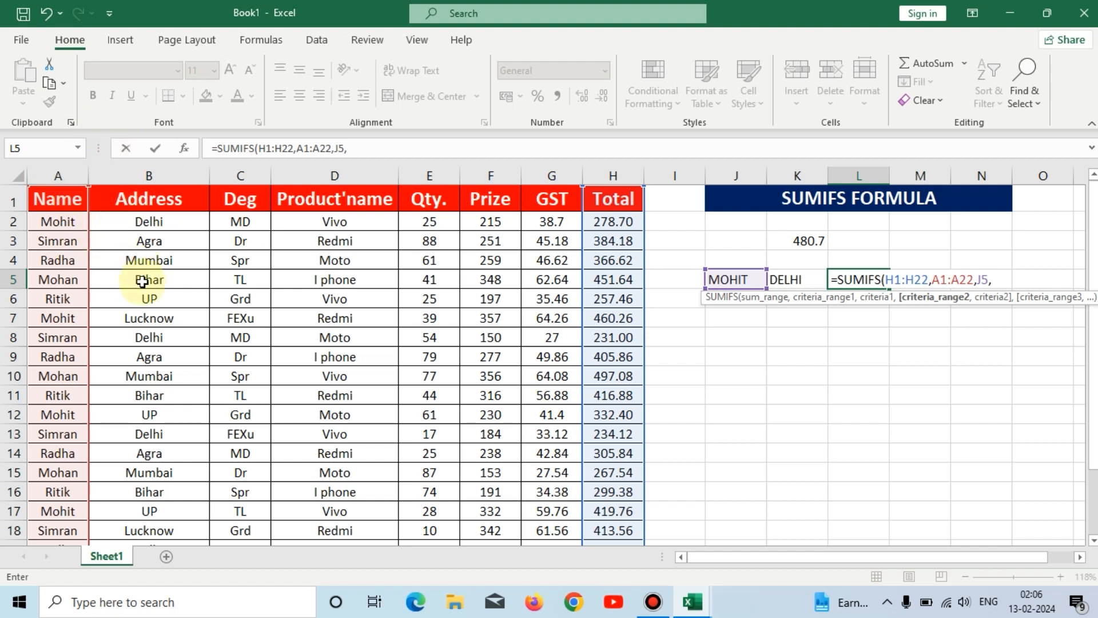
Add the Address range B1:B22 with cell K5 as its criterion and complete the SUMIFS formula in L5
left_click(130, 205)
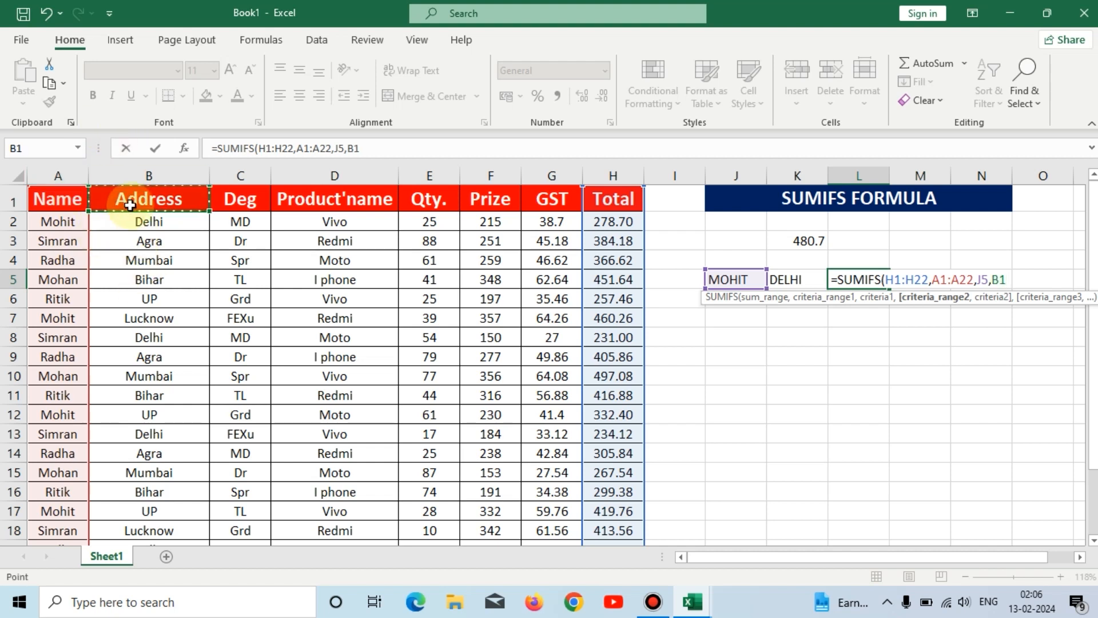
key("ctrl+shift+Down")
type(",")
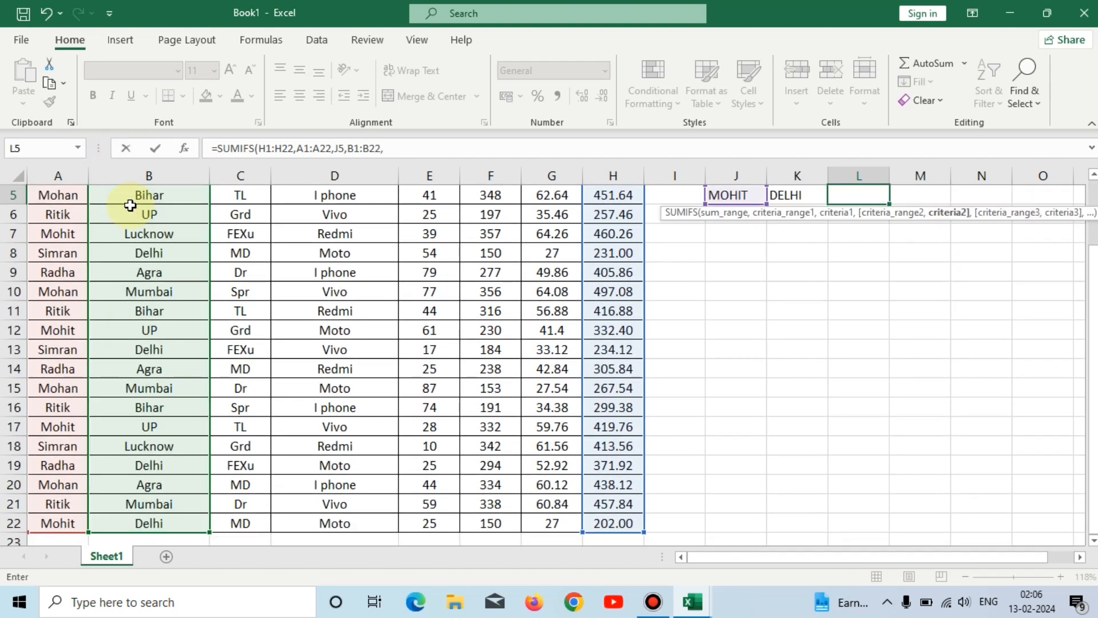
scroll(130, 205, "up", 2)
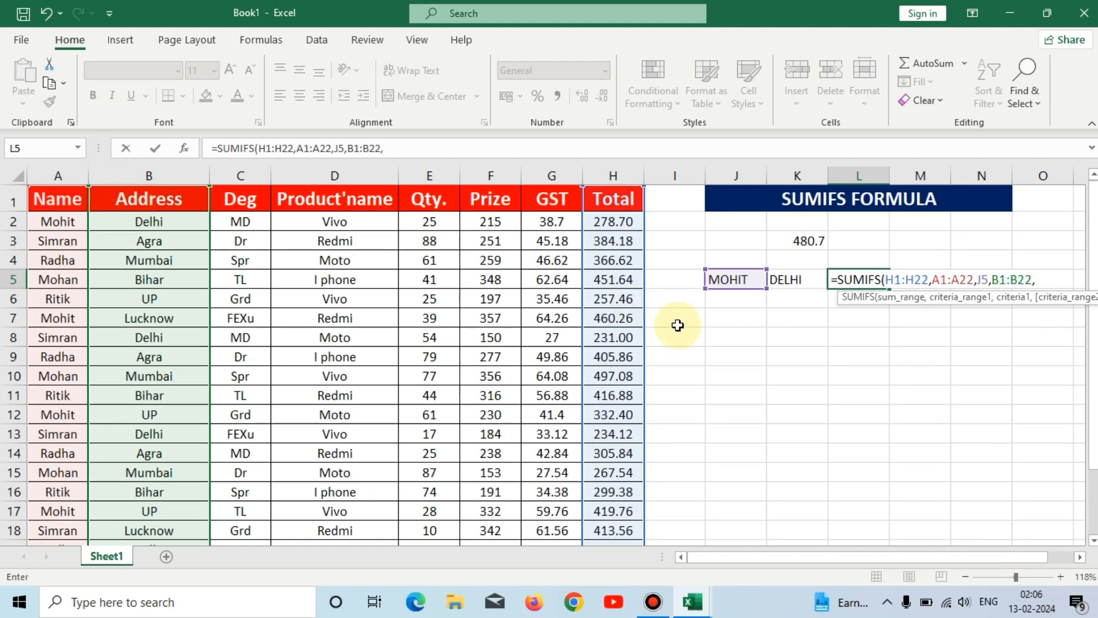
left_click(792, 280)
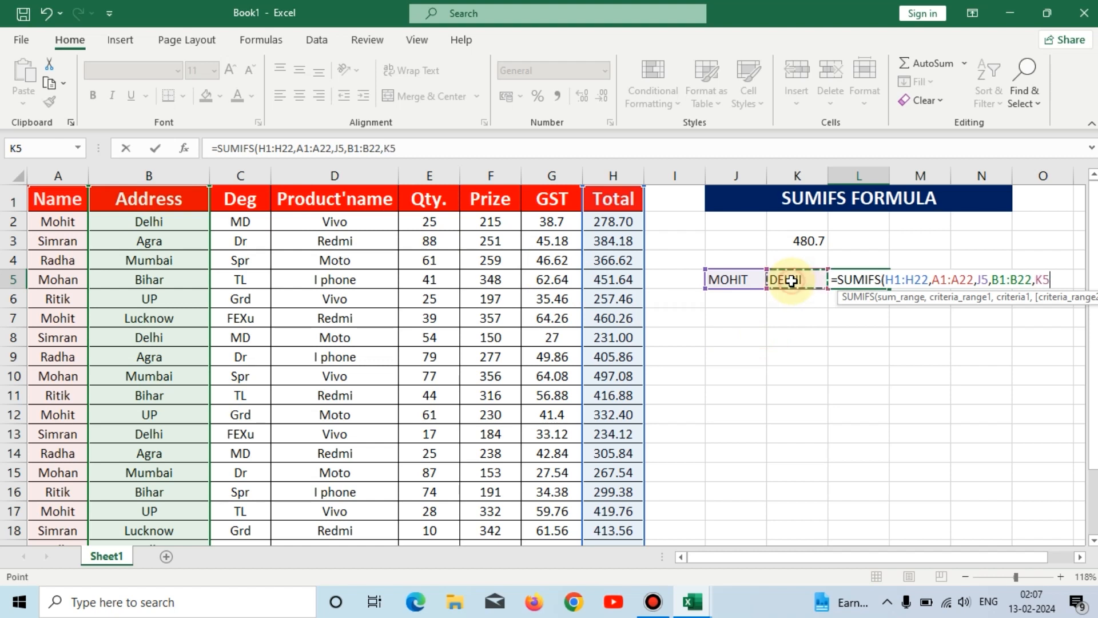
type(")")
key("Return")
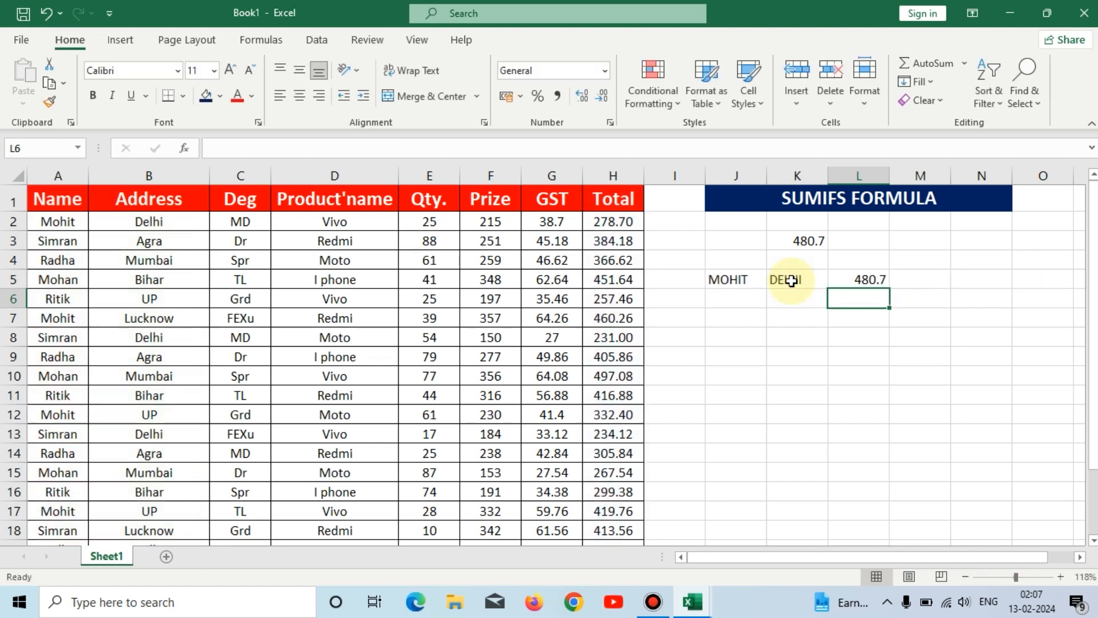
Compare the cell-referenced SUMIFS formula in L5 with the typed-criteria formula in K3, including their results
left_click(869, 281)
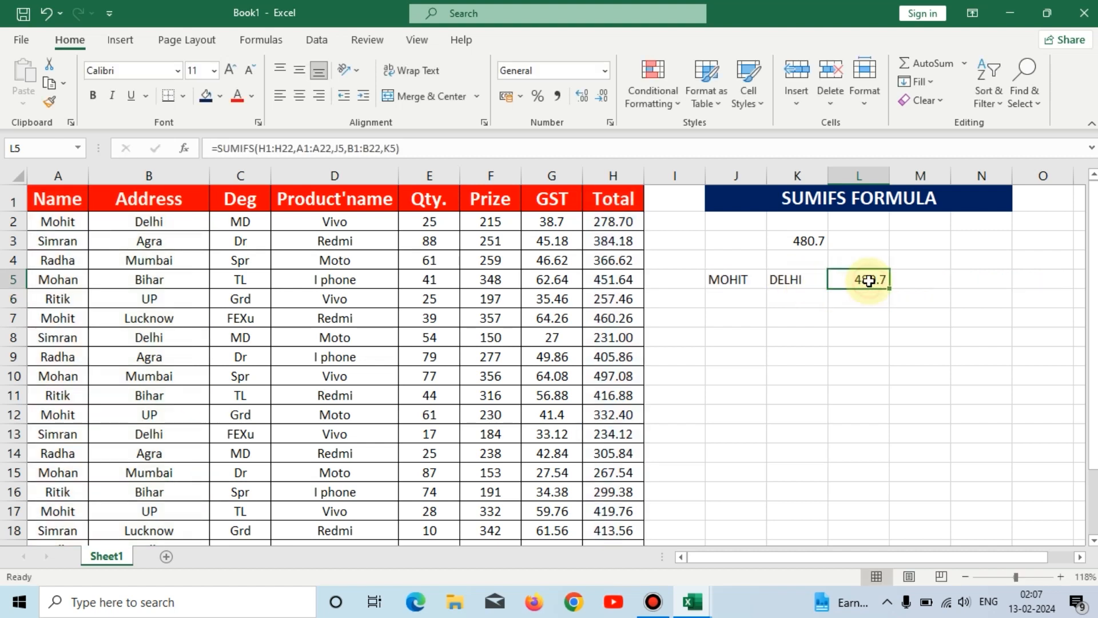
left_click(797, 240)
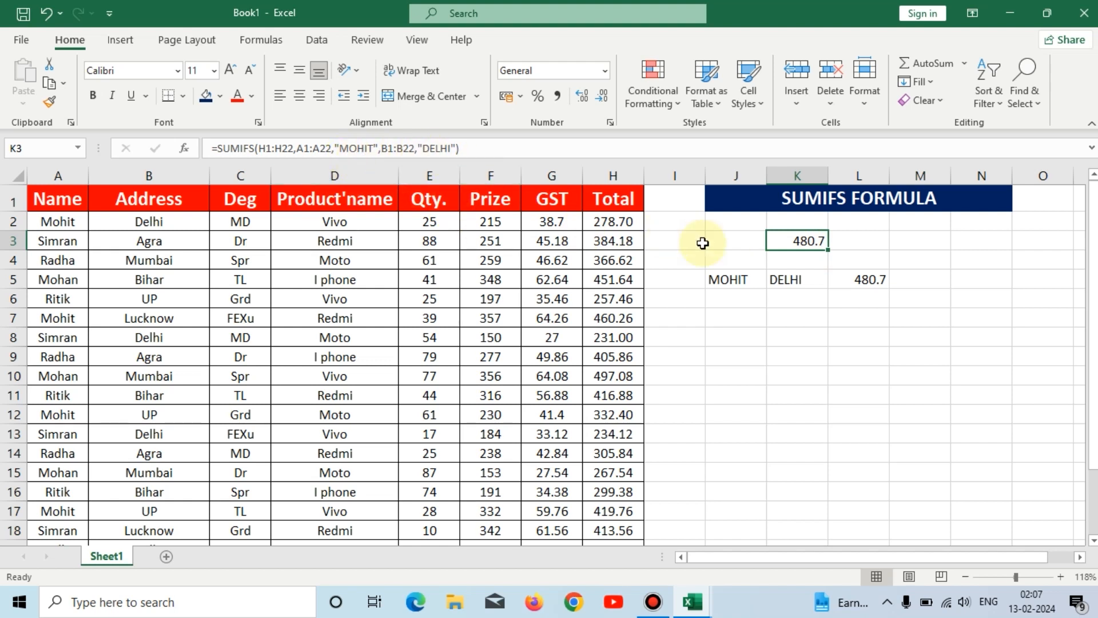
left_click(851, 278)
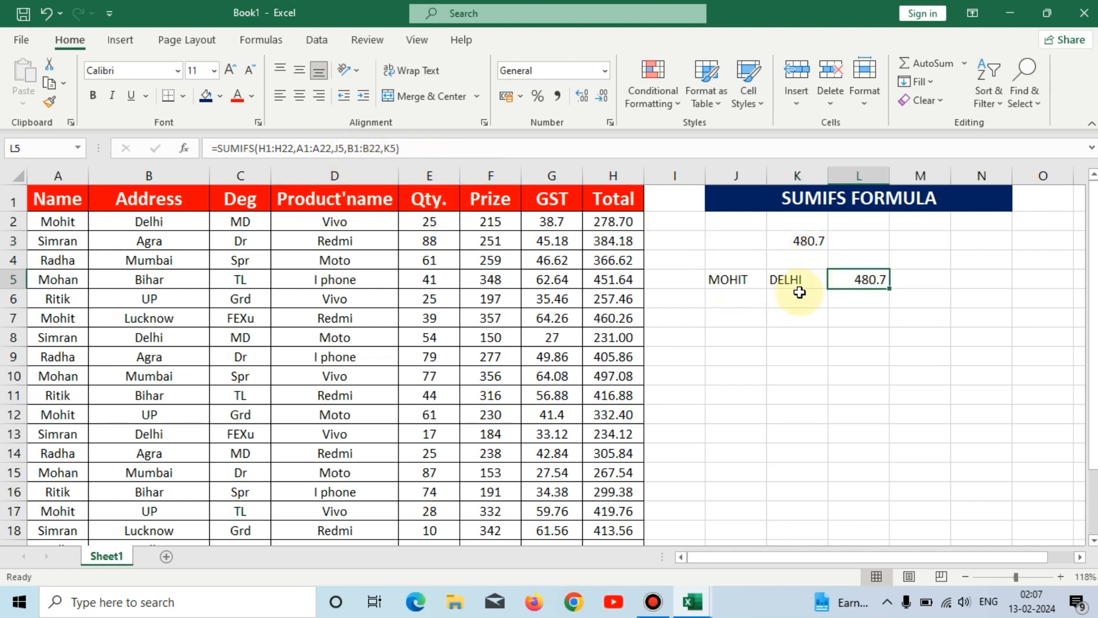
left_click(813, 339)
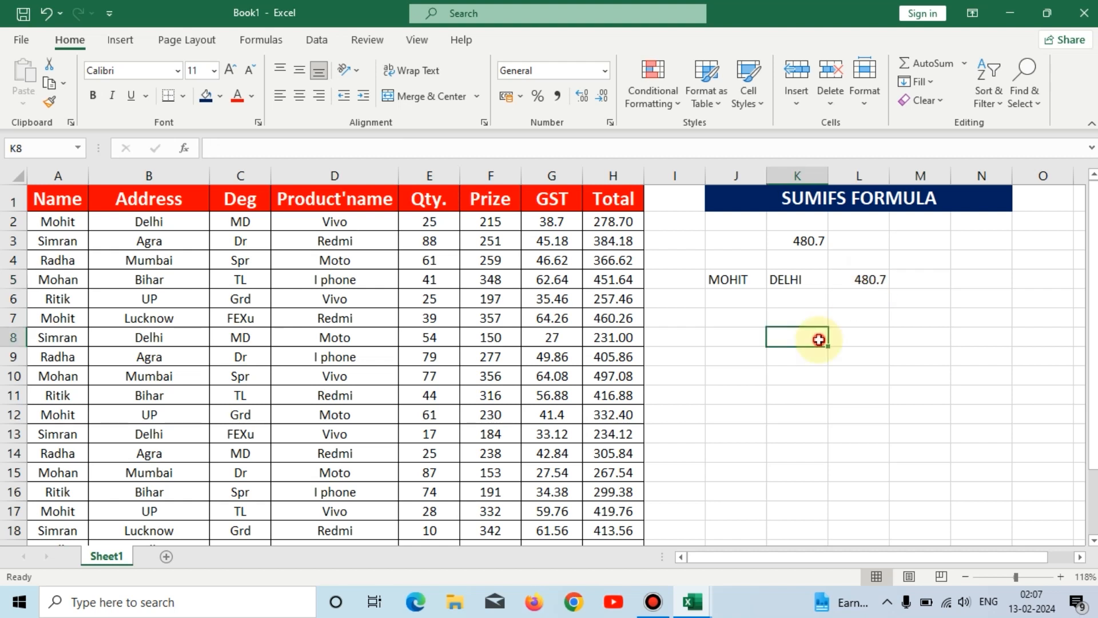
left_click(732, 276)
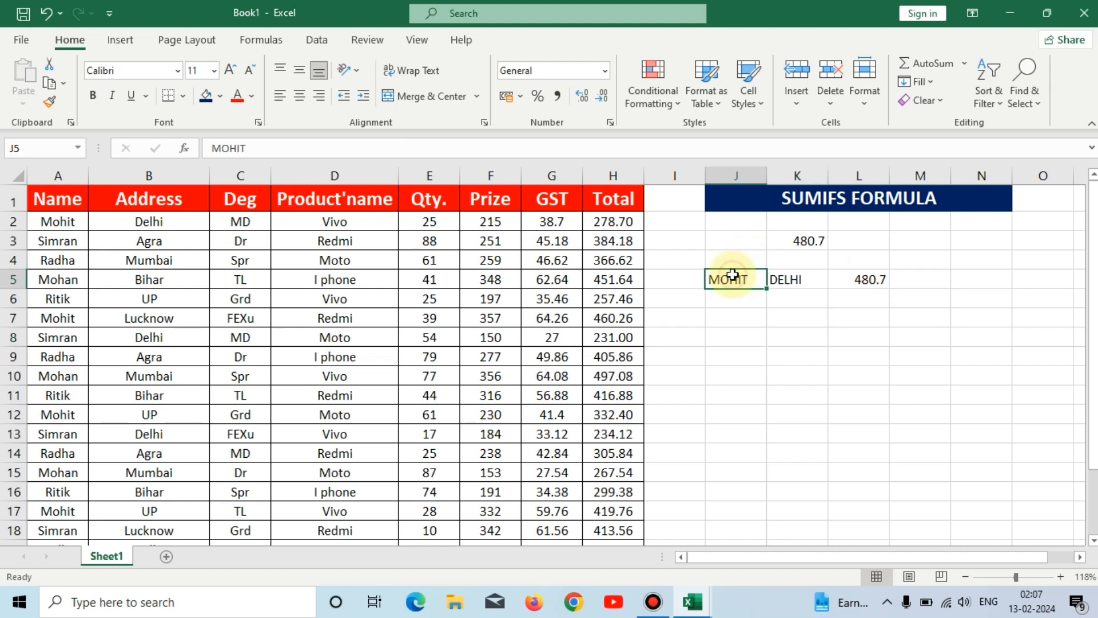
left_click(803, 239)
left_click(879, 278)
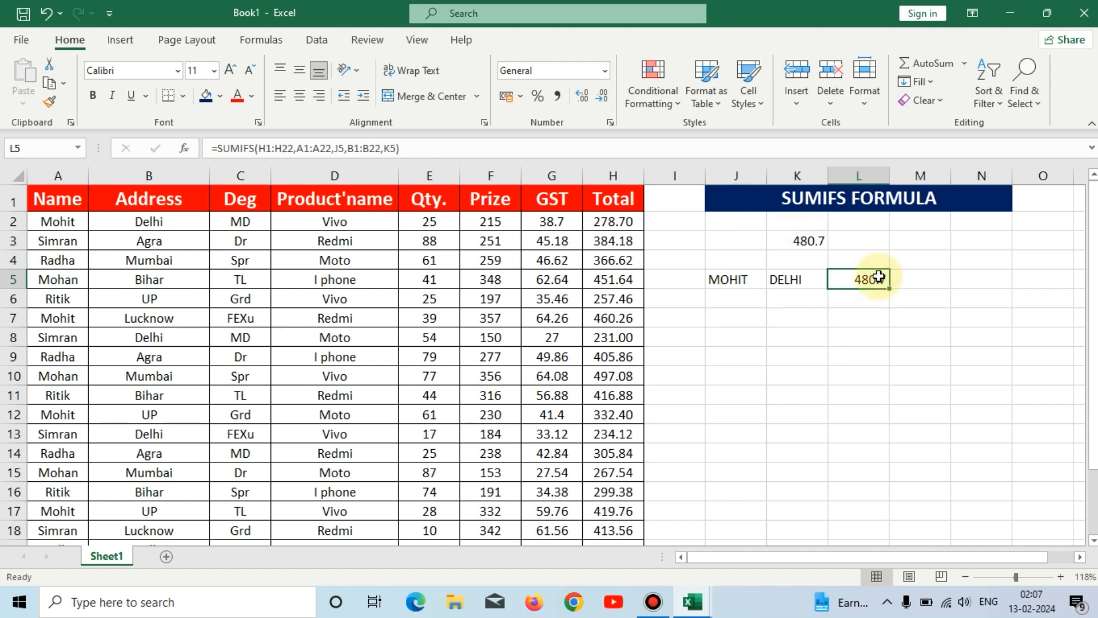